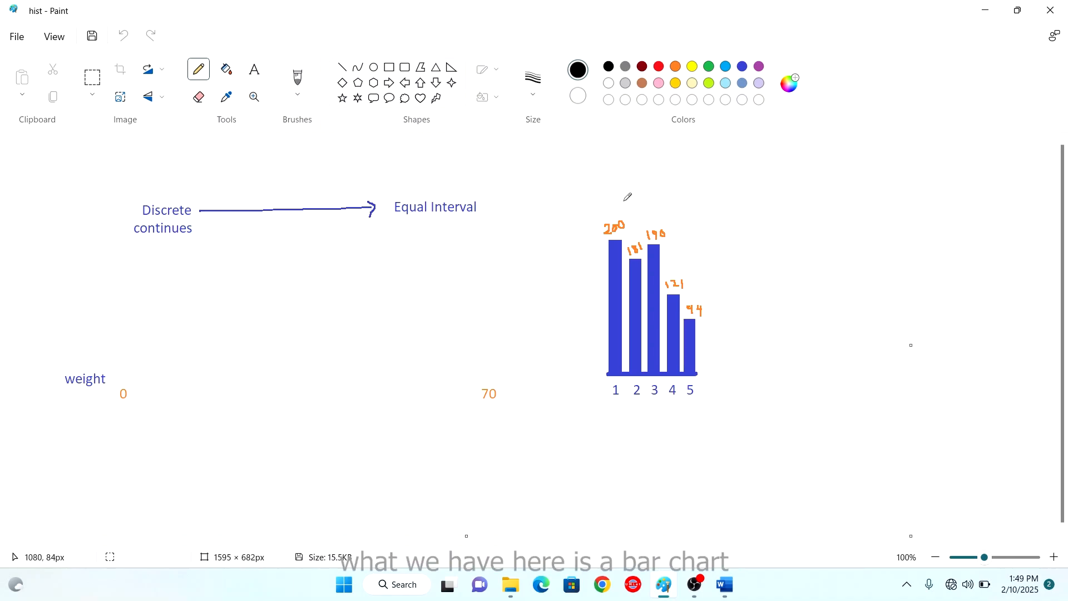
Step: Circle the bar chart freehand, and annotate the weight scale with "Kg" and a wavy line running from 0 to 70
{"action": "mouse_move", "coordinate": [609, 199]}
{"action": "left_mouse_down"}
{"action": "mouse_move", "coordinate": [596, 218]}
{"action": "mouse_move", "coordinate": [578, 400]}
{"action": "mouse_move", "coordinate": [793, 386]}
{"action": "mouse_move", "coordinate": [714, 243]}
{"action": "mouse_move", "coordinate": [631, 192]}
{"action": "mouse_move", "coordinate": [606, 199]}
{"action": "left_mouse_up"}
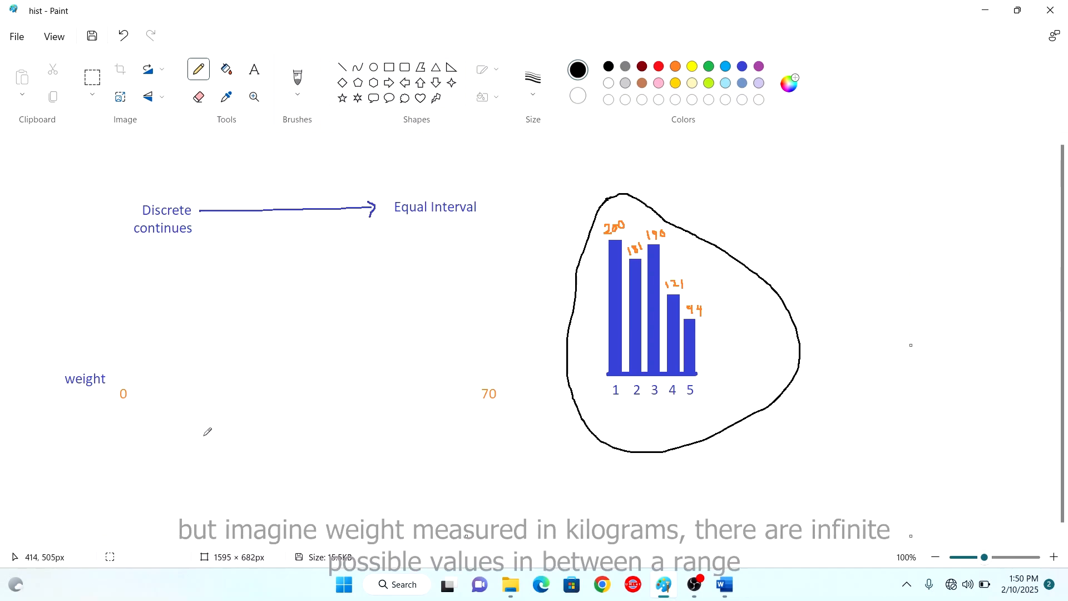
{"action": "mouse_move", "coordinate": [85, 428]}
{"action": "left_mouse_down"}
{"action": "mouse_move", "coordinate": [87, 461]}
{"action": "mouse_move", "coordinate": [124, 448]}
{"action": "mouse_move", "coordinate": [126, 482]}
{"action": "left_mouse_up"}
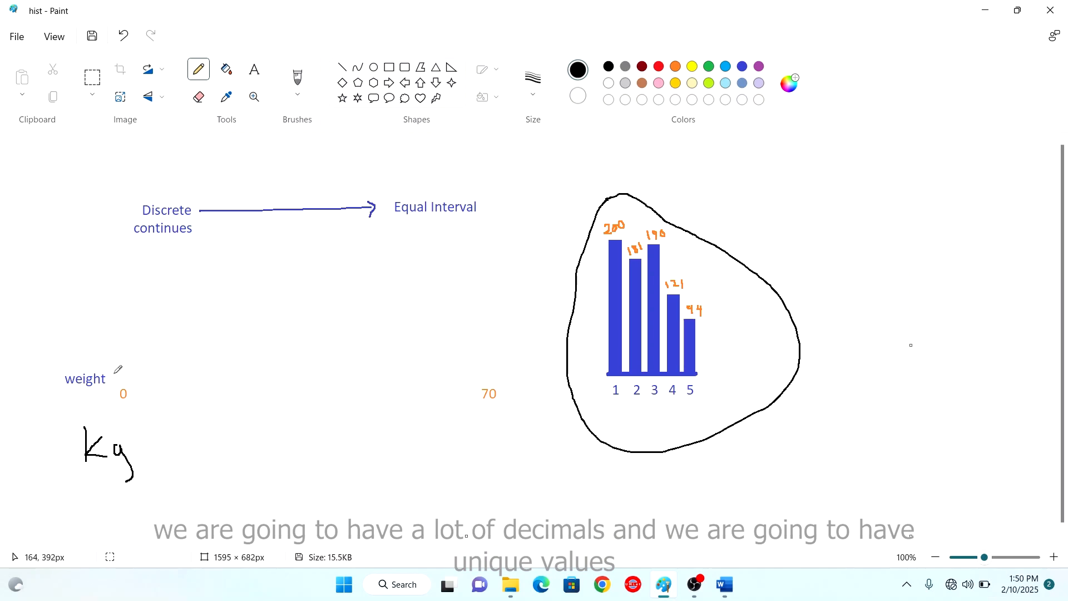
{"action": "mouse_move", "coordinate": [143, 375]}
{"action": "left_mouse_down"}
{"action": "mouse_move", "coordinate": [161, 359]}
{"action": "mouse_move", "coordinate": [279, 336]}
{"action": "mouse_move", "coordinate": [356, 374]}
{"action": "mouse_move", "coordinate": [483, 362]}
{"action": "left_mouse_up"}
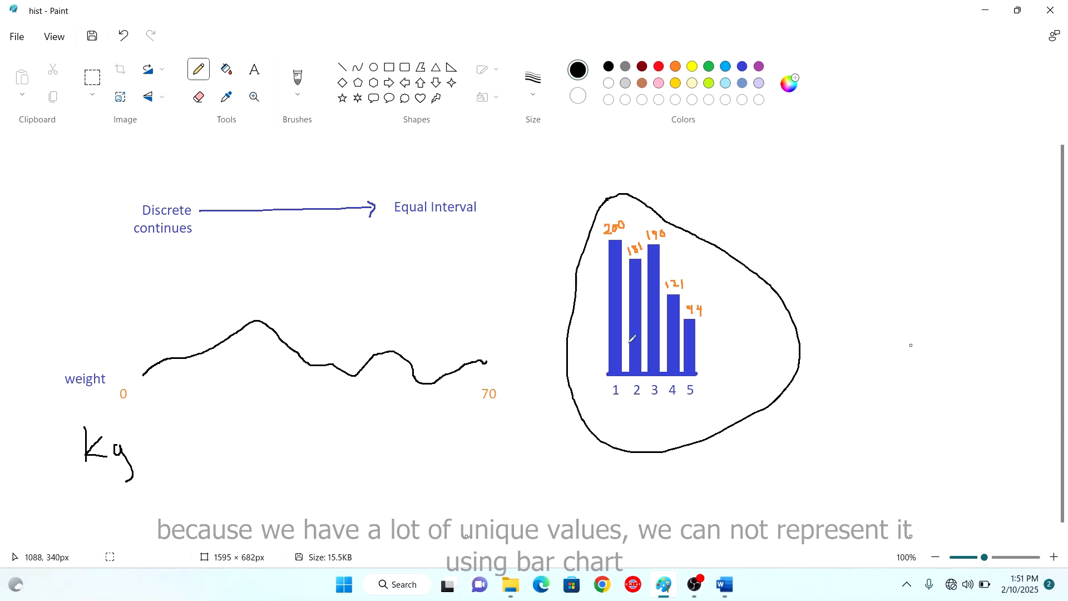
Step: Sketch a row of five tiny bars beside "Kg" and label the first two with decimal weights starting at 2.1
{"action": "mouse_move", "coordinate": [201, 474]}
{"action": "left_mouse_down"}
{"action": "mouse_move", "coordinate": [226, 463]}
{"action": "mouse_move", "coordinate": [266, 472]}
{"action": "mouse_move", "coordinate": [285, 463]}
{"action": "mouse_move", "coordinate": [290, 472]}
{"action": "left_mouse_up"}
{"action": "left_click_drag", "start_coordinate": [203, 486], "coordinate": [219, 492]}
{"action": "left_click", "coordinate": [215, 490]}
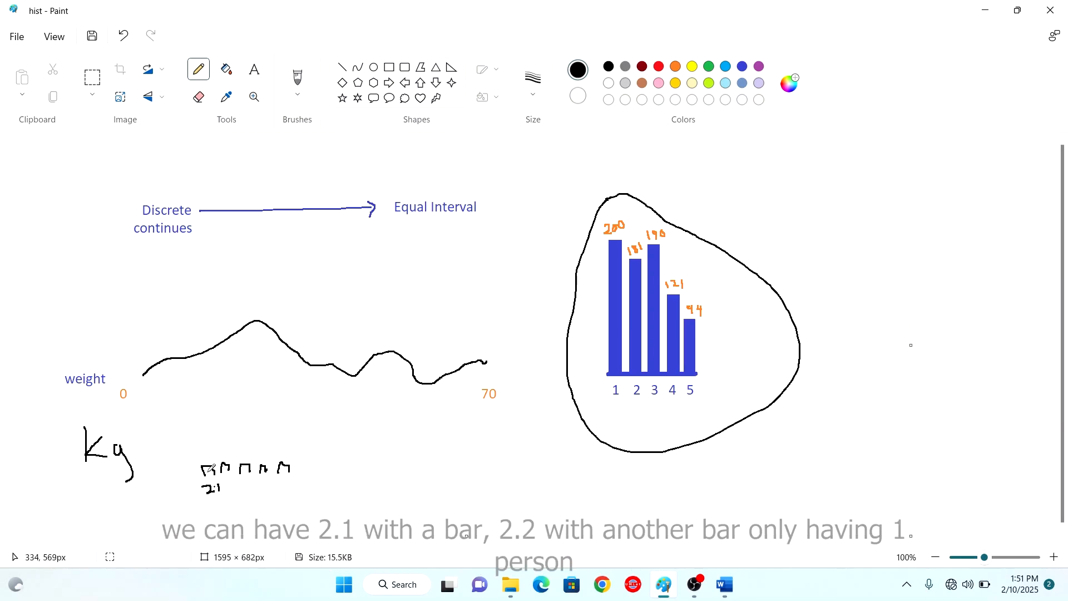
{"action": "left_click_drag", "start_coordinate": [173, 466], "coordinate": [175, 472]}
{"action": "left_click", "coordinate": [237, 487]}
{"action": "left_click_drag", "start_coordinate": [239, 484], "coordinate": [245, 490]}
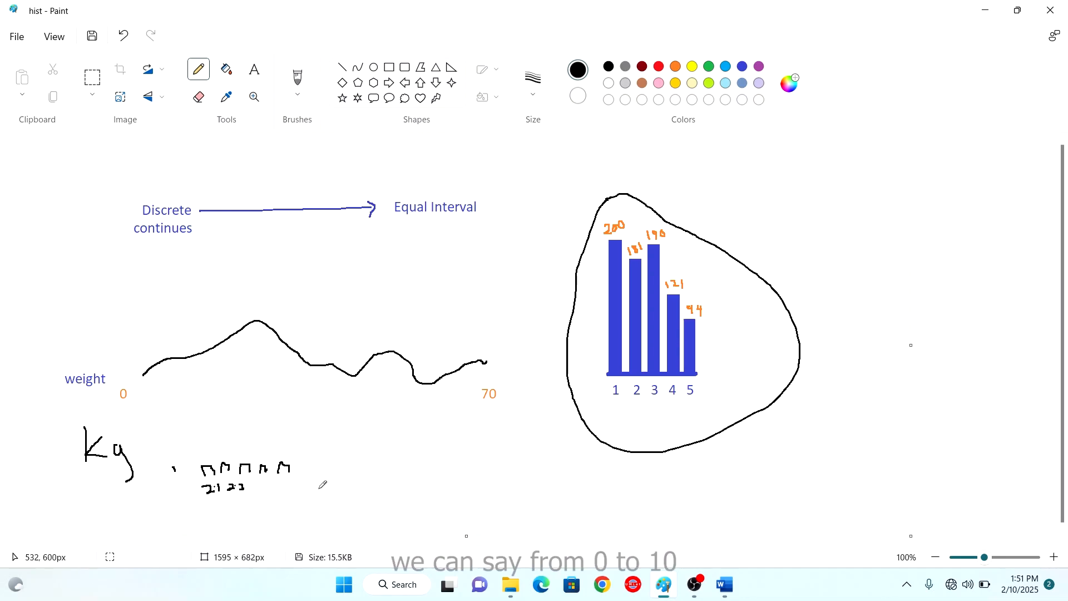
Step: Draw a wide bracket labelled "0 - 10" beside the tiny bars and sketch a single bar inside it
{"action": "mouse_move", "coordinate": [321, 488]}
{"action": "left_mouse_down"}
{"action": "mouse_move", "coordinate": [323, 510]}
{"action": "mouse_move", "coordinate": [476, 502]}
{"action": "mouse_move", "coordinate": [484, 466]}
{"action": "left_mouse_up"}
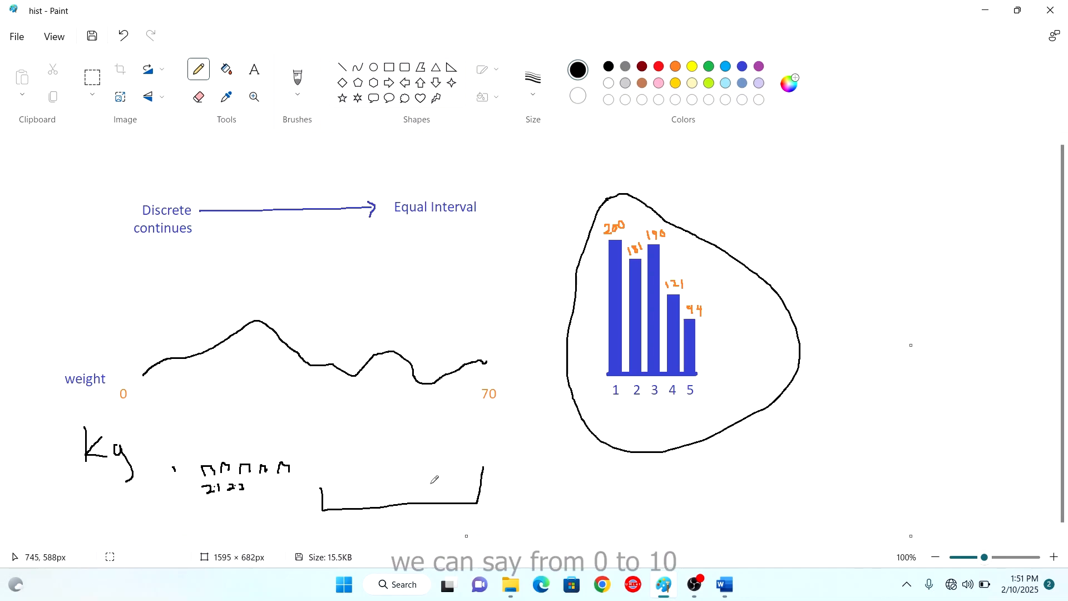
{"action": "left_click_drag", "start_coordinate": [372, 514], "coordinate": [382, 526]}
{"action": "left_click_drag", "start_coordinate": [402, 523], "coordinate": [427, 526]}
{"action": "left_click_drag", "start_coordinate": [445, 518], "coordinate": [438, 516]}
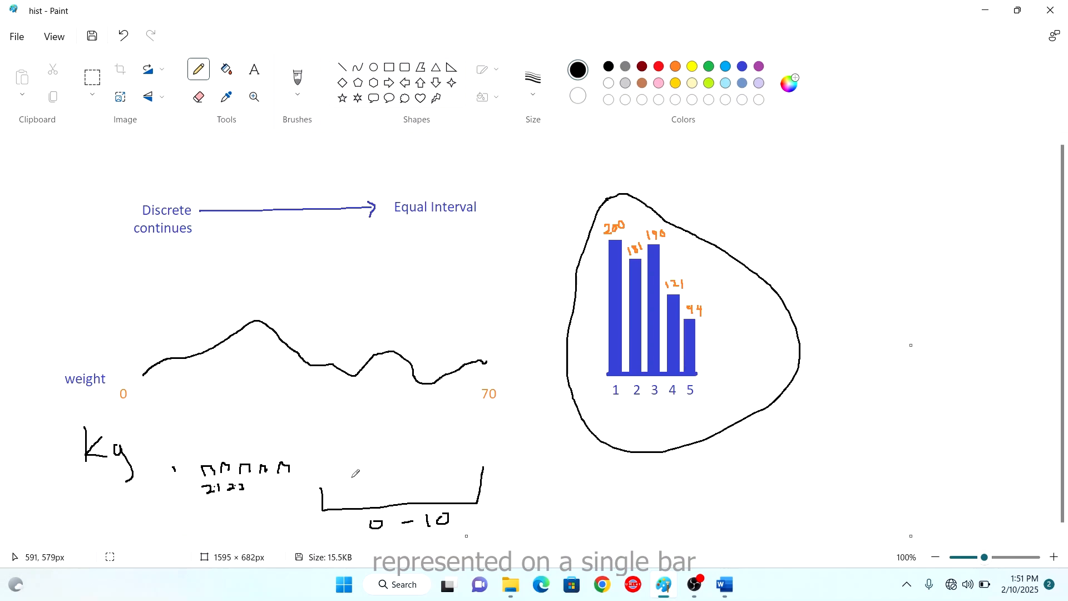
{"action": "mouse_move", "coordinate": [354, 481]}
{"action": "left_mouse_down"}
{"action": "mouse_move", "coordinate": [388, 291]}
{"action": "mouse_move", "coordinate": [418, 286]}
{"action": "mouse_move", "coordinate": [418, 484]}
{"action": "left_mouse_up"}
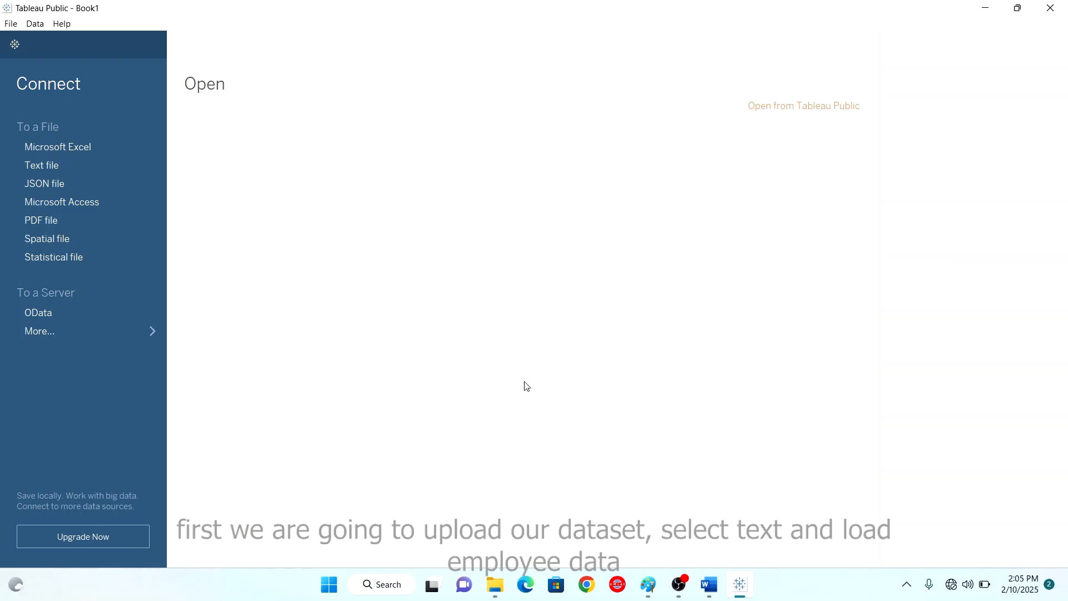
Step: In Tableau Public, connect to the employee_data text file and open Sheet 1
{"action": "left_click", "coordinate": [49, 163]}
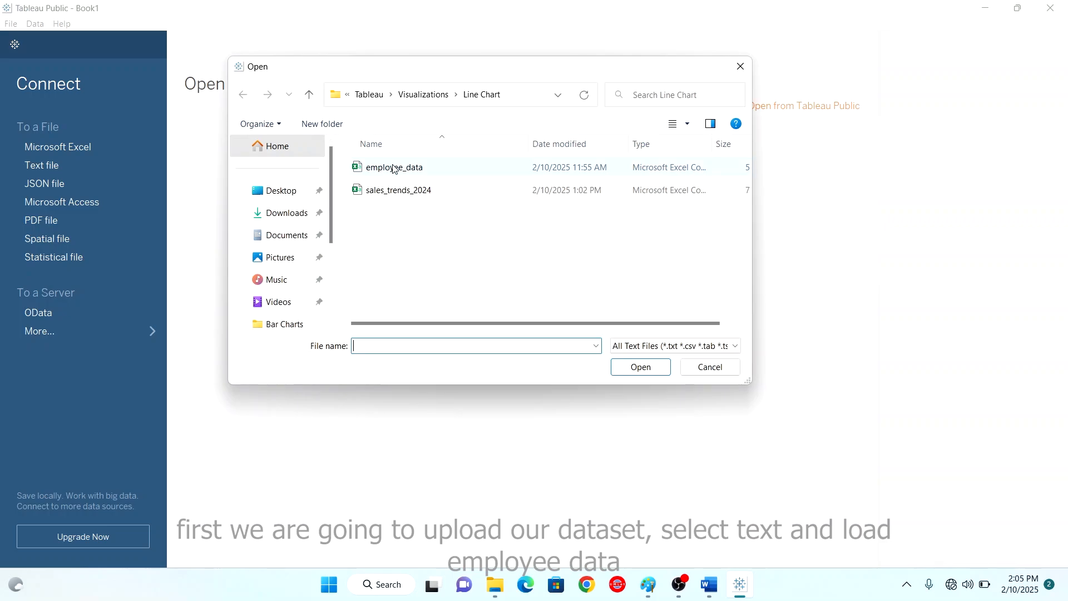
{"action": "left_click", "coordinate": [395, 168]}
{"action": "left_click", "coordinate": [634, 368]}
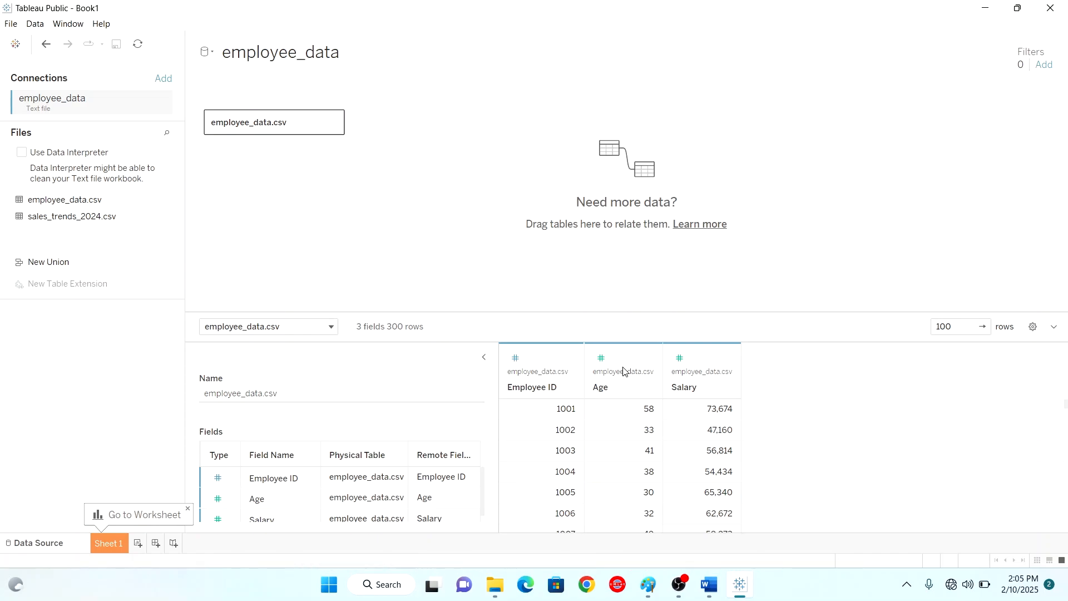
{"action": "left_click", "coordinate": [111, 549]}
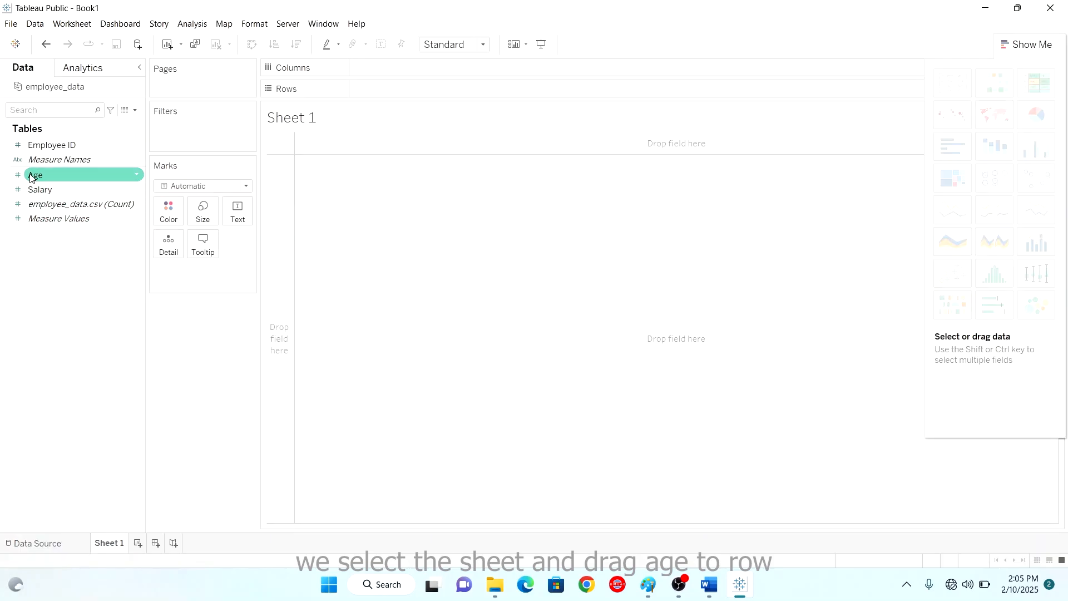
Step: Build a histogram of Age and label its bars with CNT(Age)
{"action": "left_click_drag", "start_coordinate": [32, 177], "coordinate": [384, 89]}
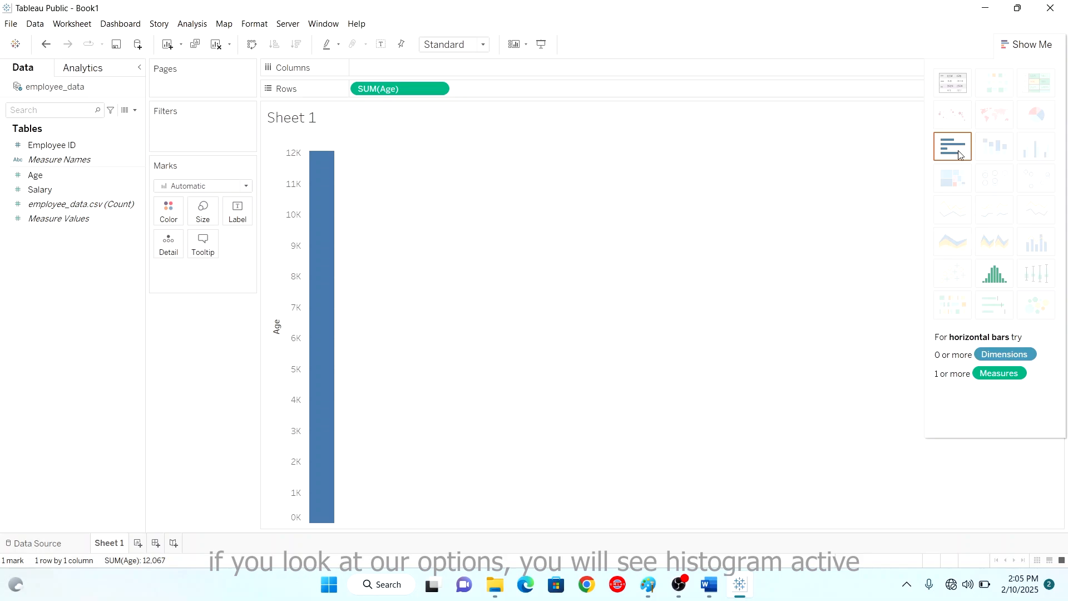
{"action": "left_click", "coordinate": [998, 281]}
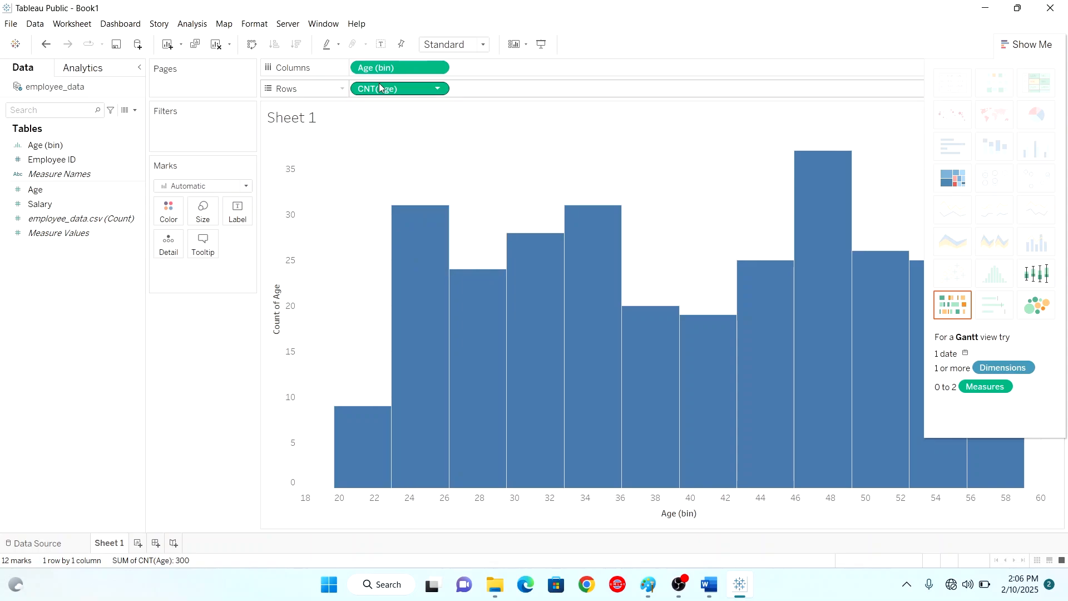
{"action": "left_click_drag", "start_coordinate": [378, 89], "coordinate": [236, 220]}
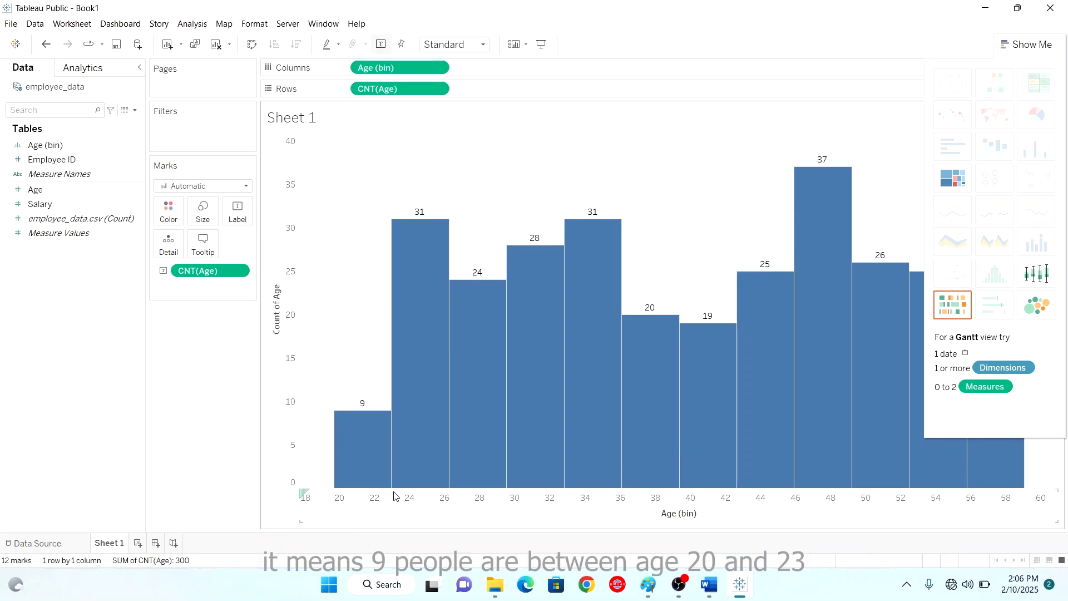
Step: Narrow the histogram's width until its bars are no longer covered by Show Me
{"action": "mouse_move", "coordinate": [363, 408]}
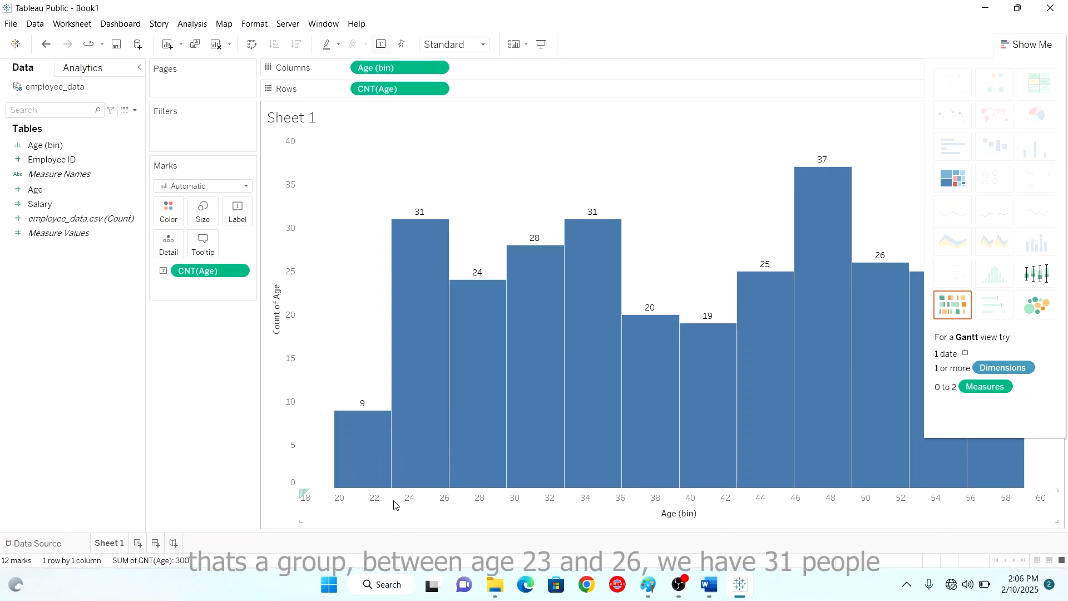
{"action": "mouse_move", "coordinate": [420, 326]}
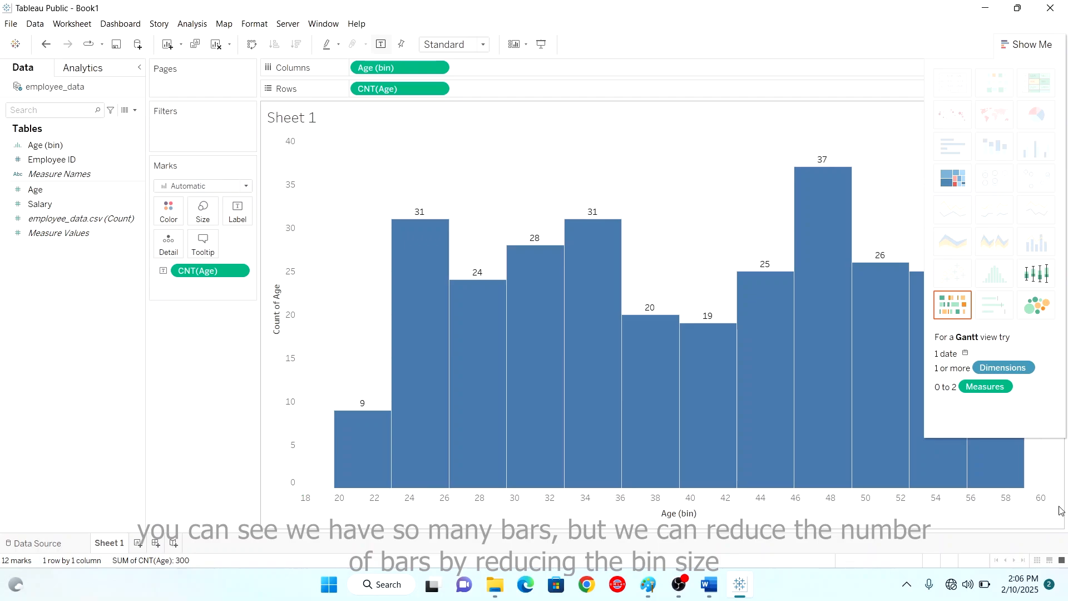
{"action": "left_click_drag", "start_coordinate": [1058, 503], "coordinate": [996, 512]}
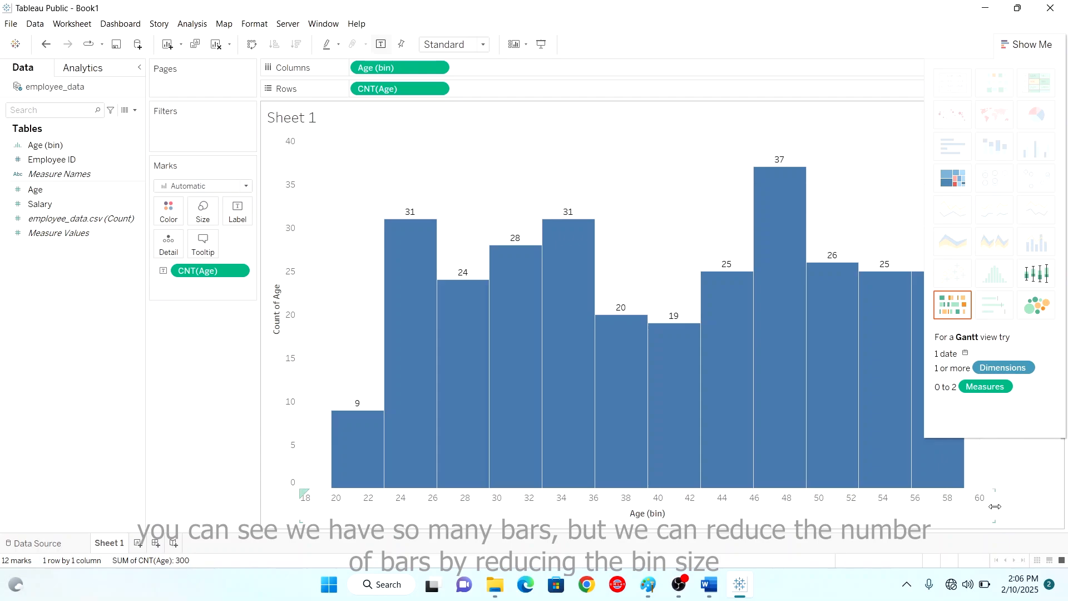
{"action": "left_click_drag", "start_coordinate": [996, 508], "coordinate": [956, 509]}
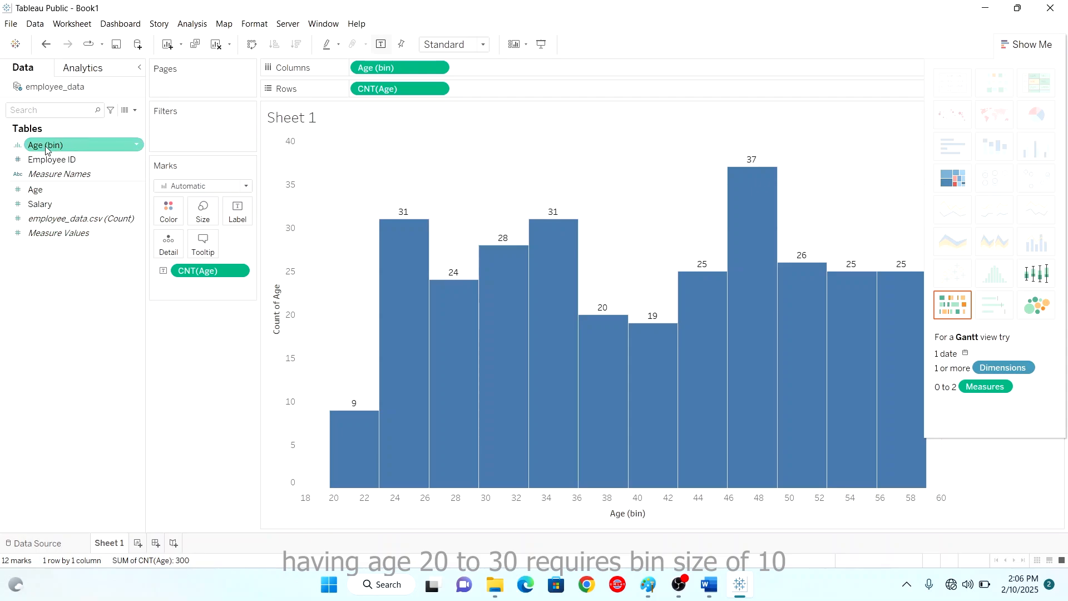
Step: Set the bin size of the Age (bin) field to 10
{"action": "right_click", "coordinate": [140, 150]}
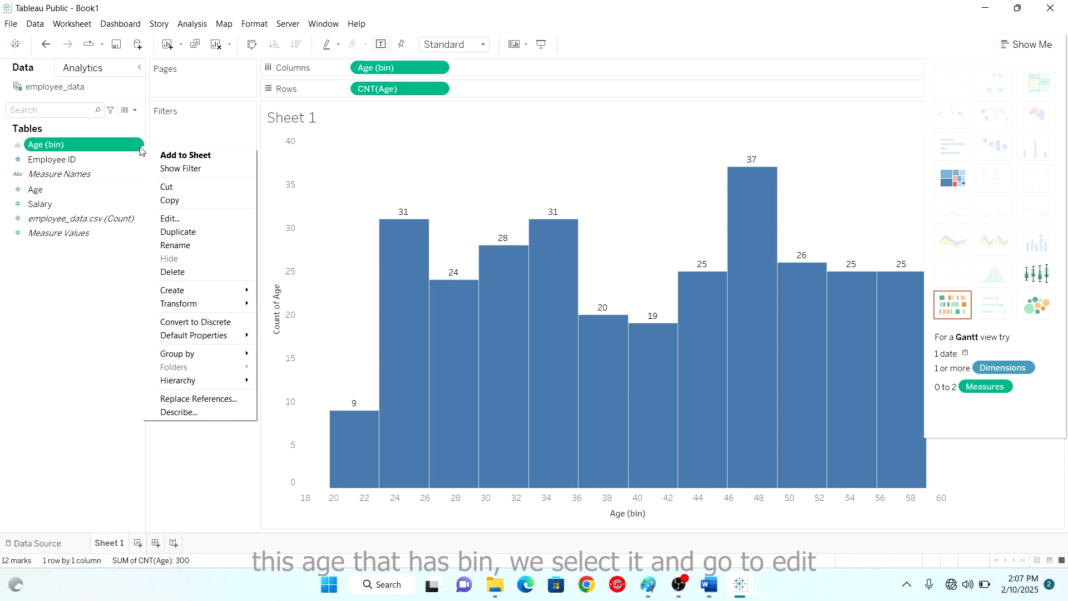
{"action": "left_click", "coordinate": [184, 219]}
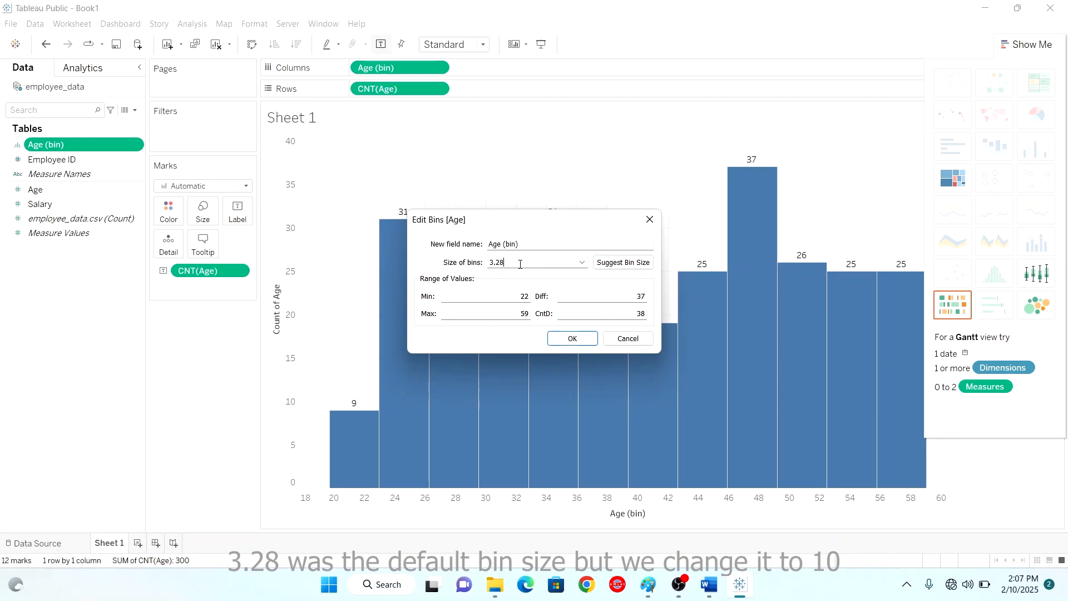
{"action": "left_click_drag", "start_coordinate": [520, 264], "coordinate": [467, 263]}
{"action": "type", "text": "10"}
{"action": "left_click", "coordinate": [564, 338]}
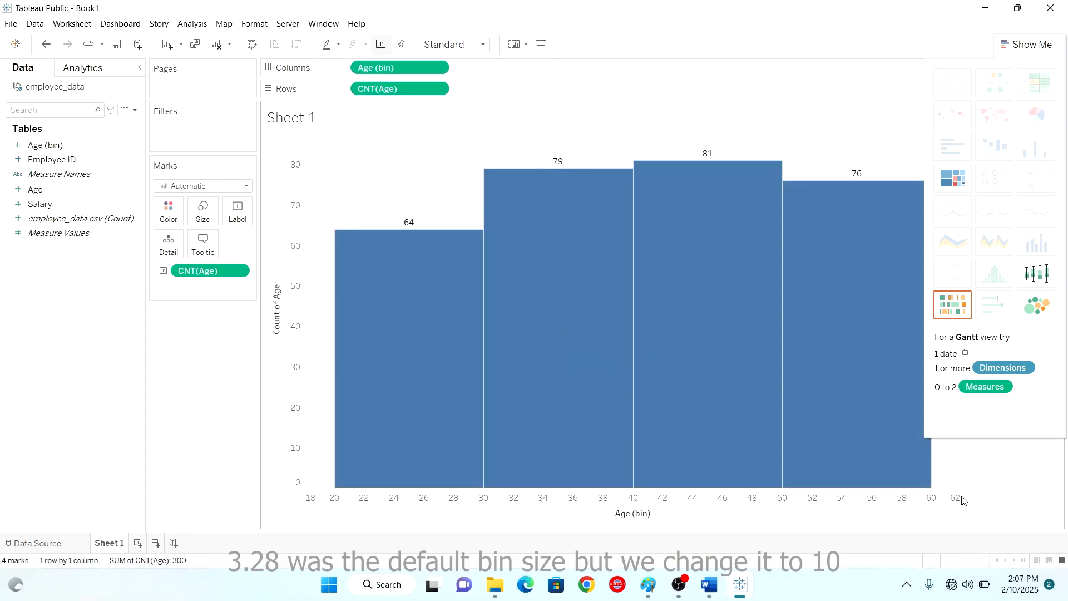
Step: Narrow the histogram until its last bar clears Show Me, and set the Age (bin) size to 5
{"action": "left_click_drag", "start_coordinate": [958, 497], "coordinate": [890, 509]}
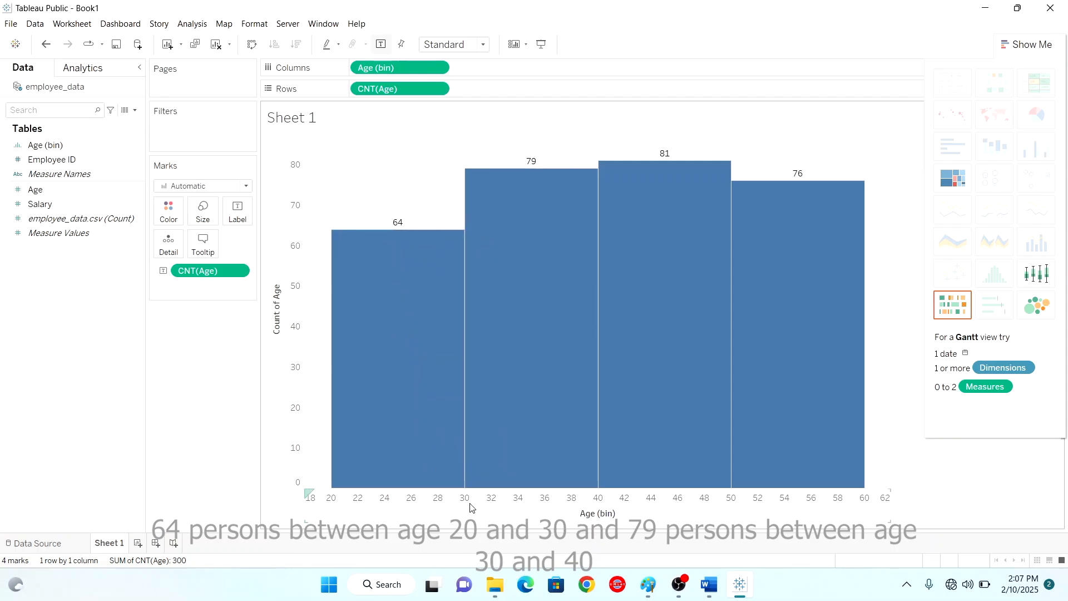
{"action": "mouse_move", "coordinate": [512, 269]}
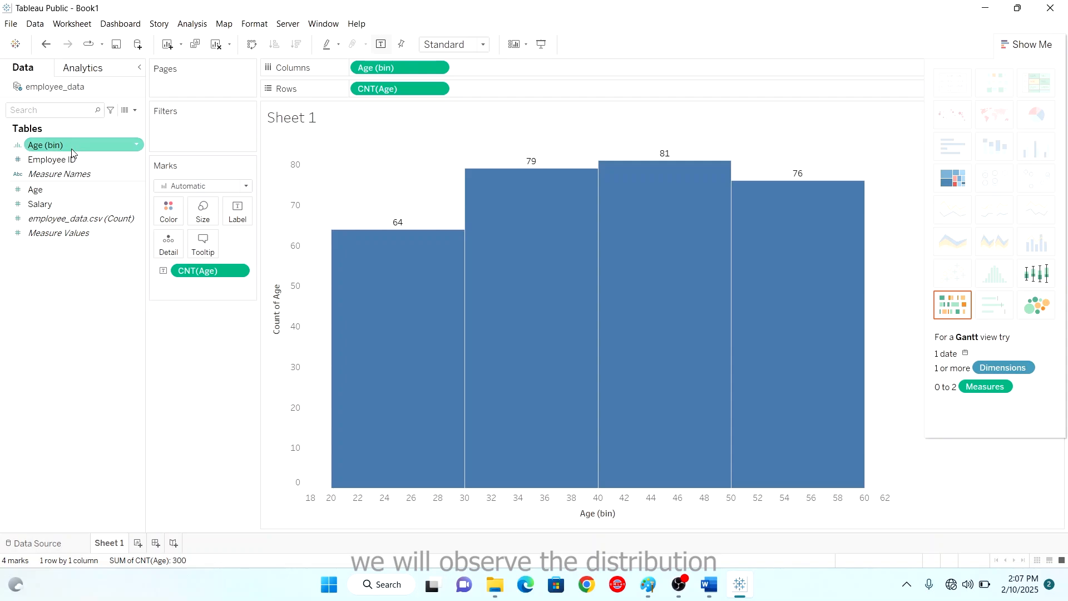
{"action": "left_click", "coordinate": [136, 145]}
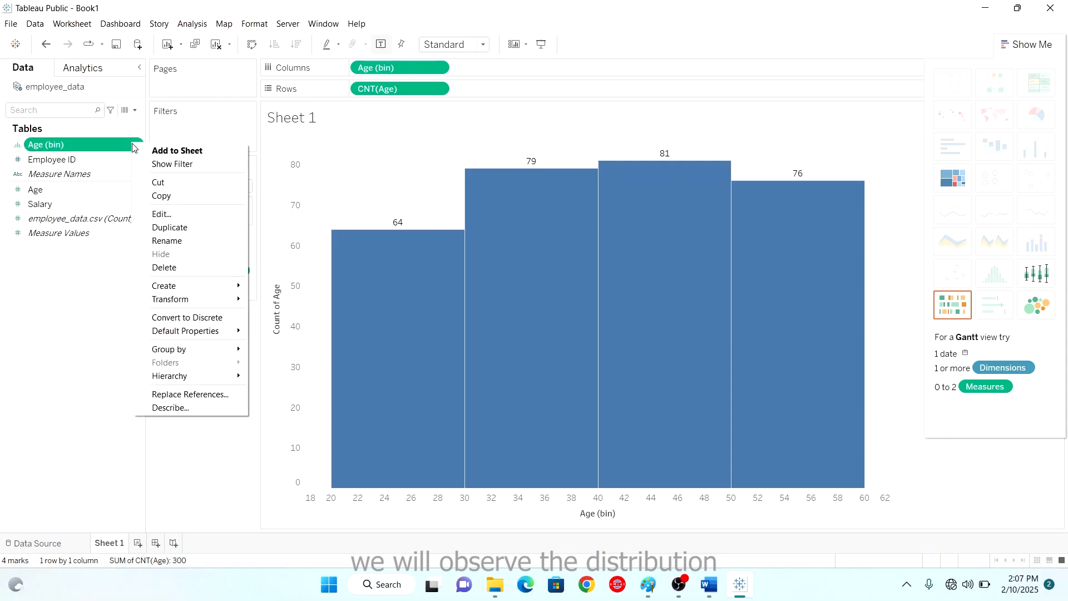
{"action": "left_click", "coordinate": [162, 214]}
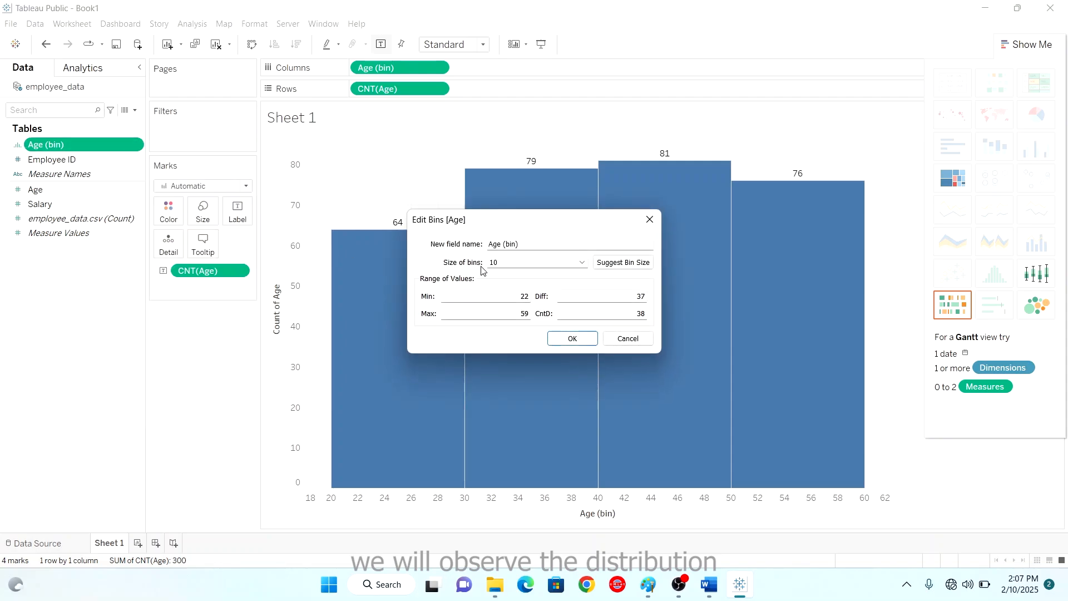
{"action": "double_click", "coordinate": [508, 262]}
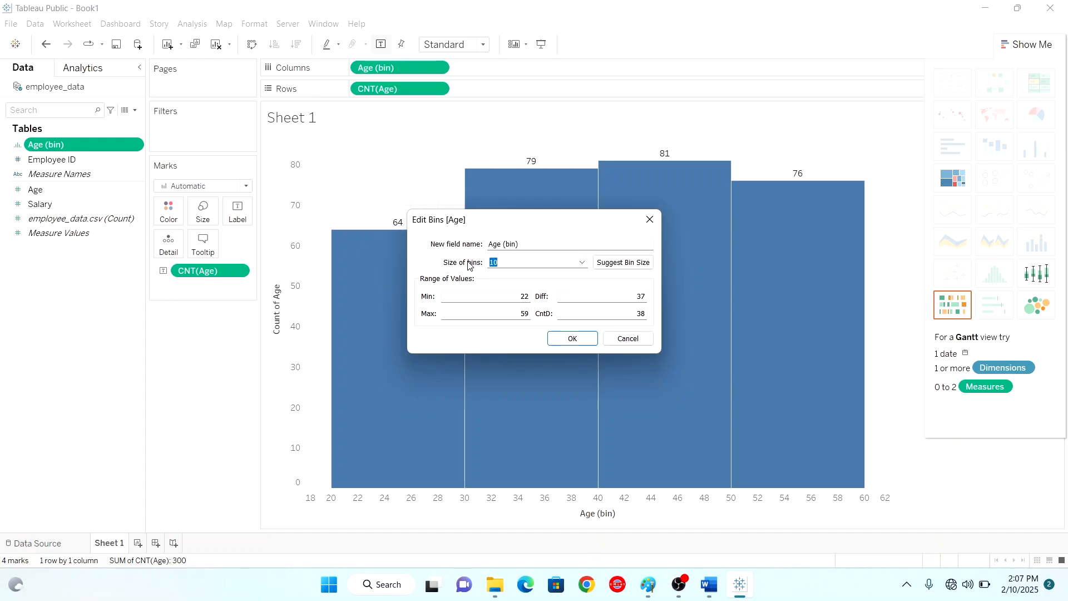
{"action": "type", "text": "5"}
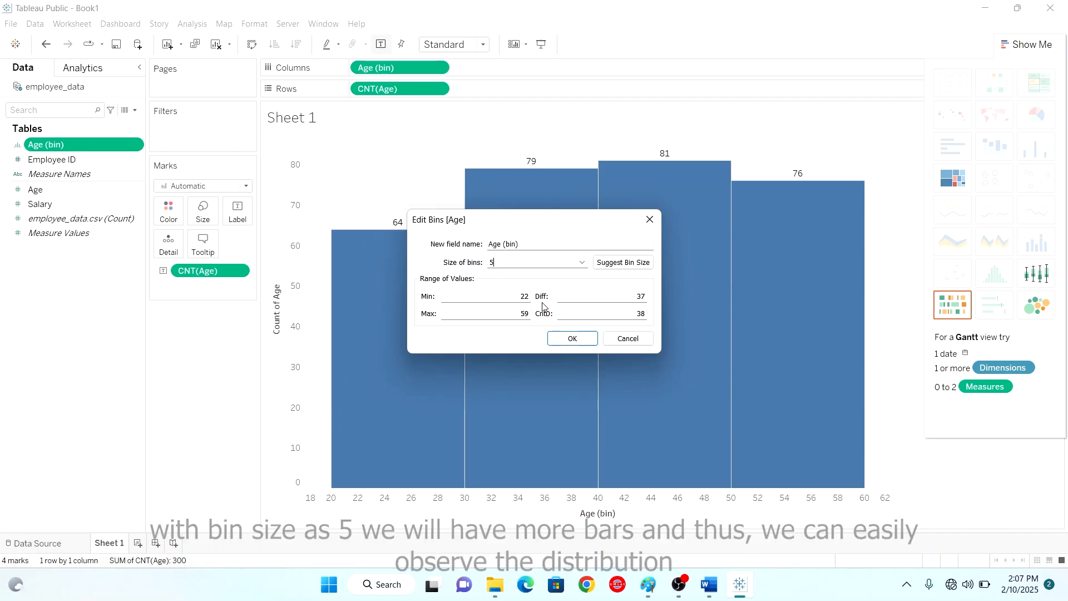
{"action": "left_click", "coordinate": [588, 343]}
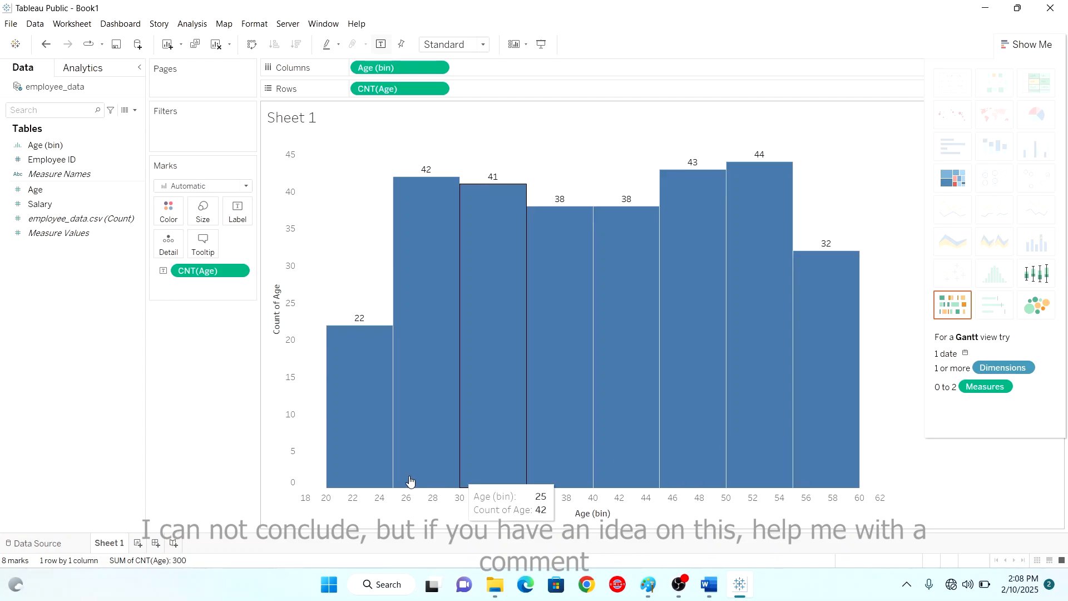
Step: Recolor the histogram bars, trying green and light orange before settling on light red
{"action": "left_click", "coordinate": [168, 212]}
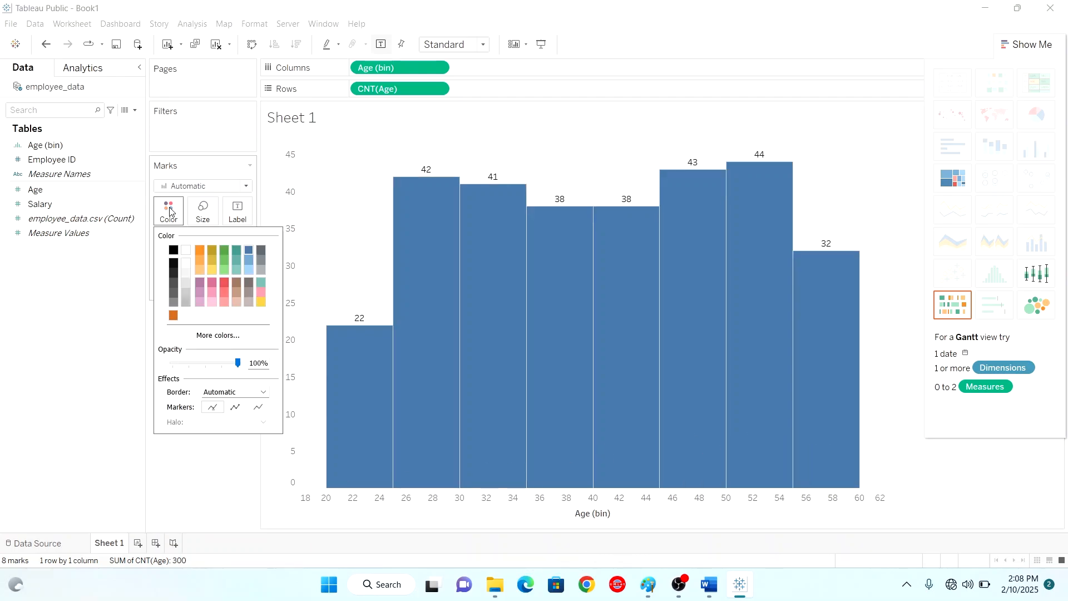
{"action": "left_click", "coordinate": [222, 258]}
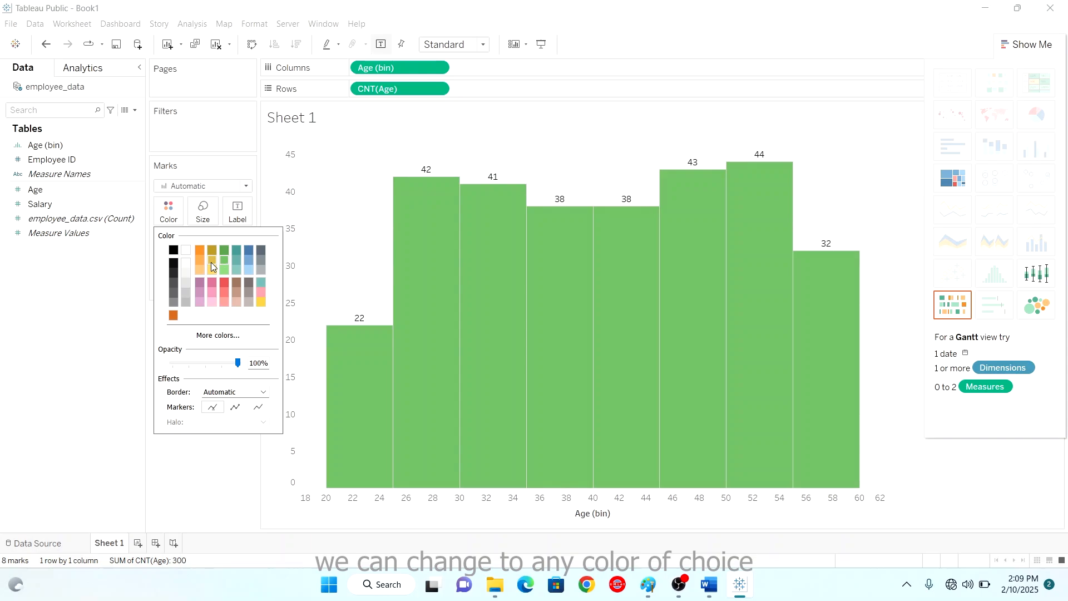
{"action": "left_click", "coordinate": [201, 272]}
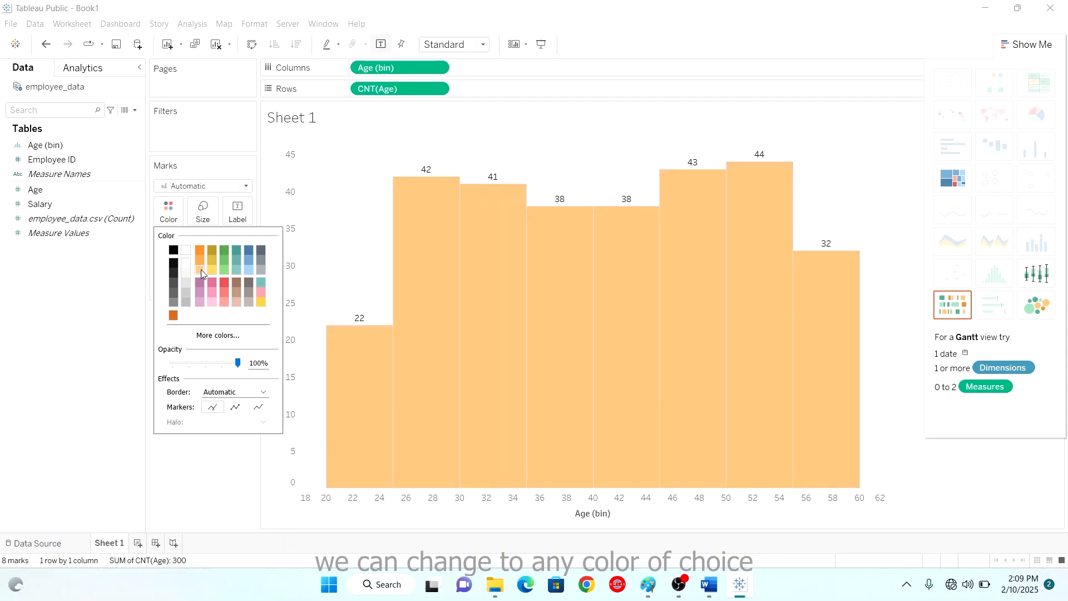
{"action": "left_click", "coordinate": [225, 292]}
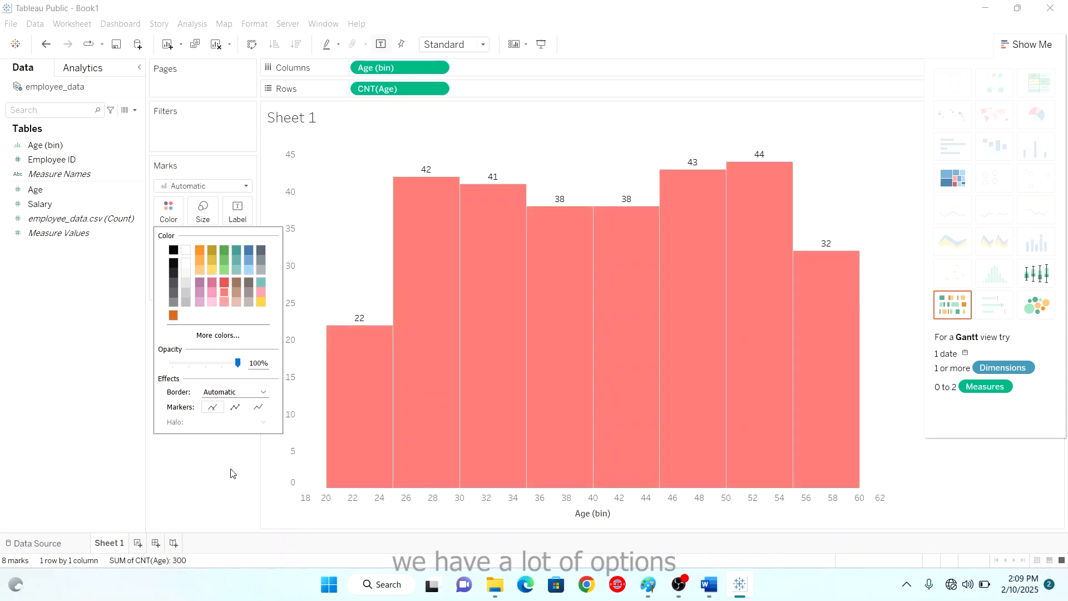
{"action": "left_click", "coordinate": [232, 474]}
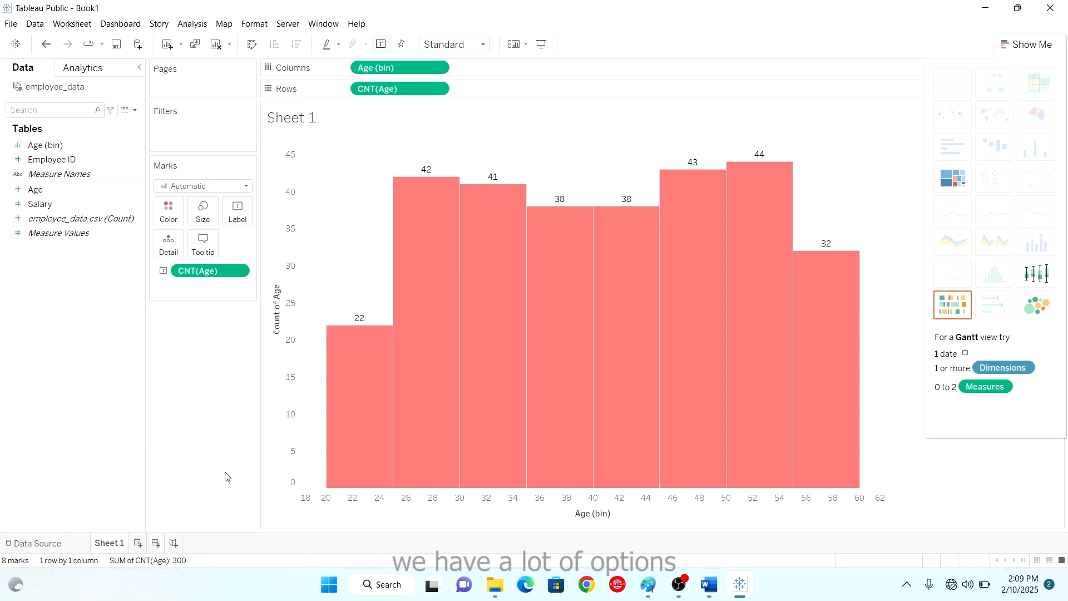